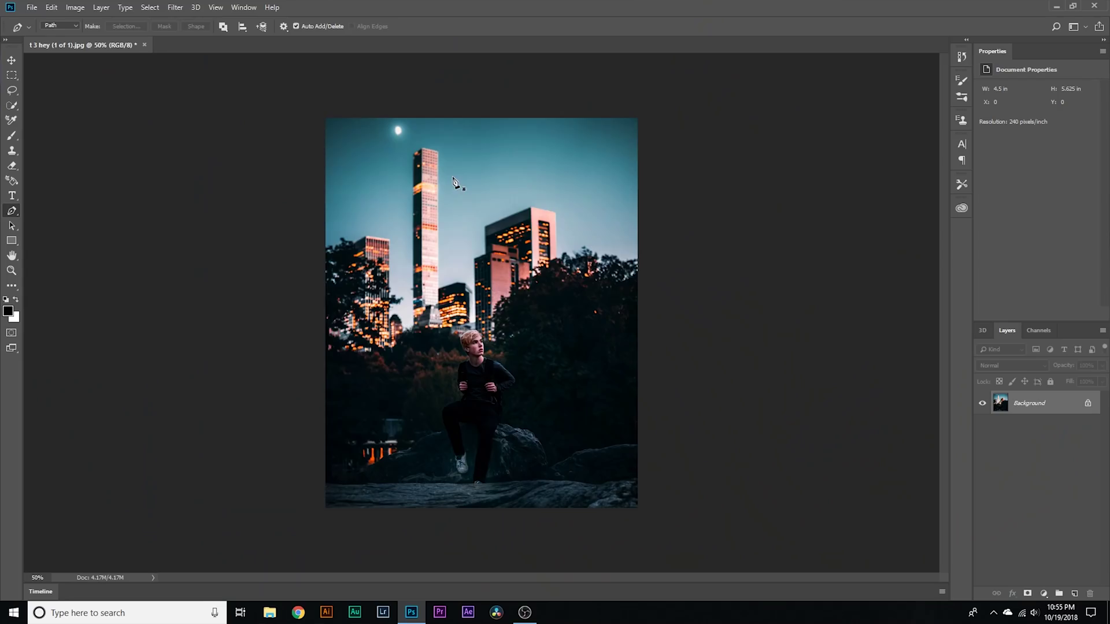
# Duplicate the Background photo into a layer named 'base' and open Chrome to Pexels
pyautogui.click(16, 63)
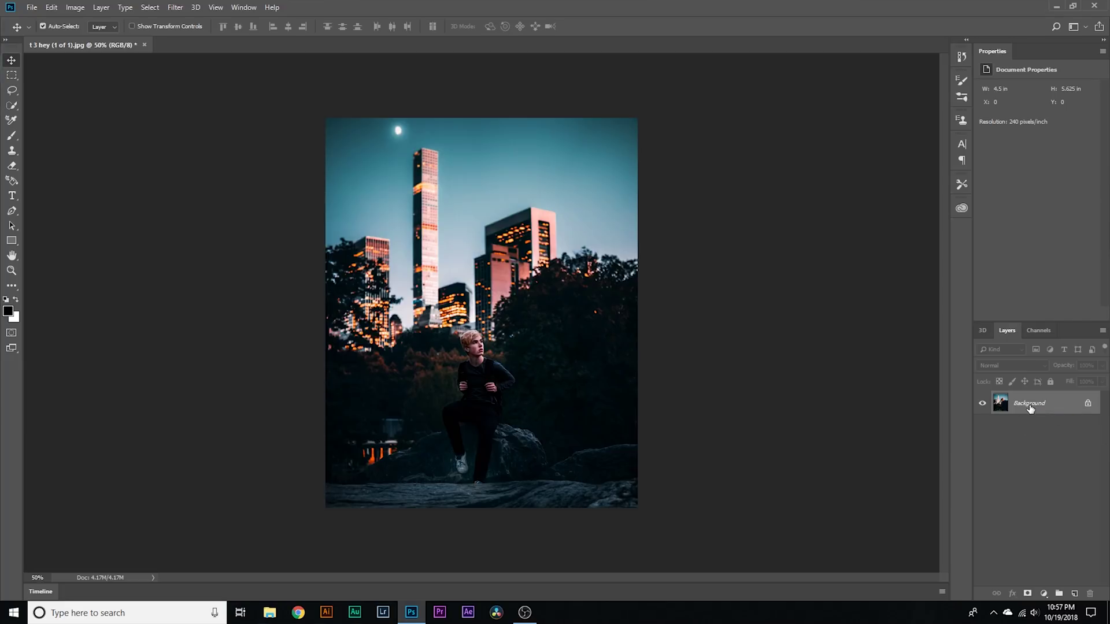
pyautogui.hotkey('ctrl', 'j')
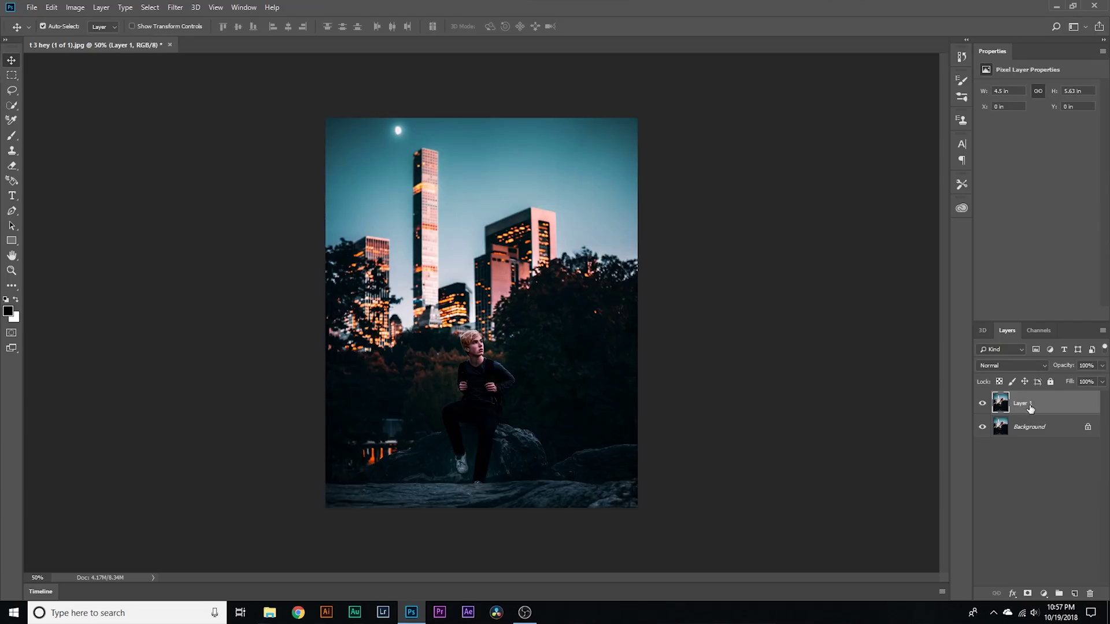
pyautogui.doubleClick(1022, 404)
pyautogui.press('Return')
pyautogui.click(299, 612)
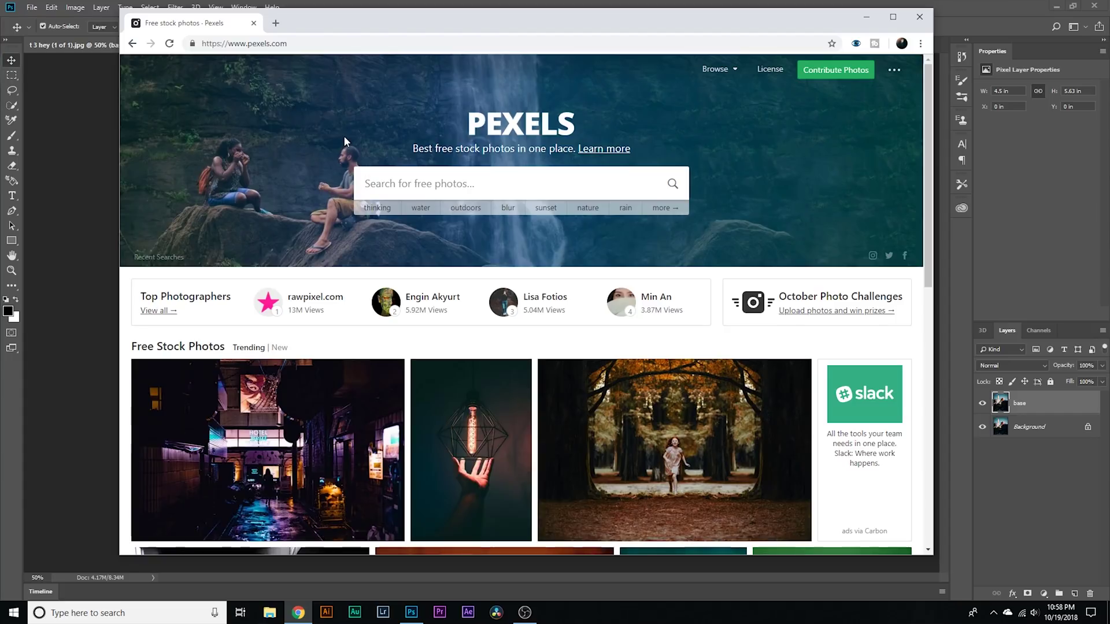
# Search Pexels for 'puddle' photos and browse the results
pyautogui.write('puddke')
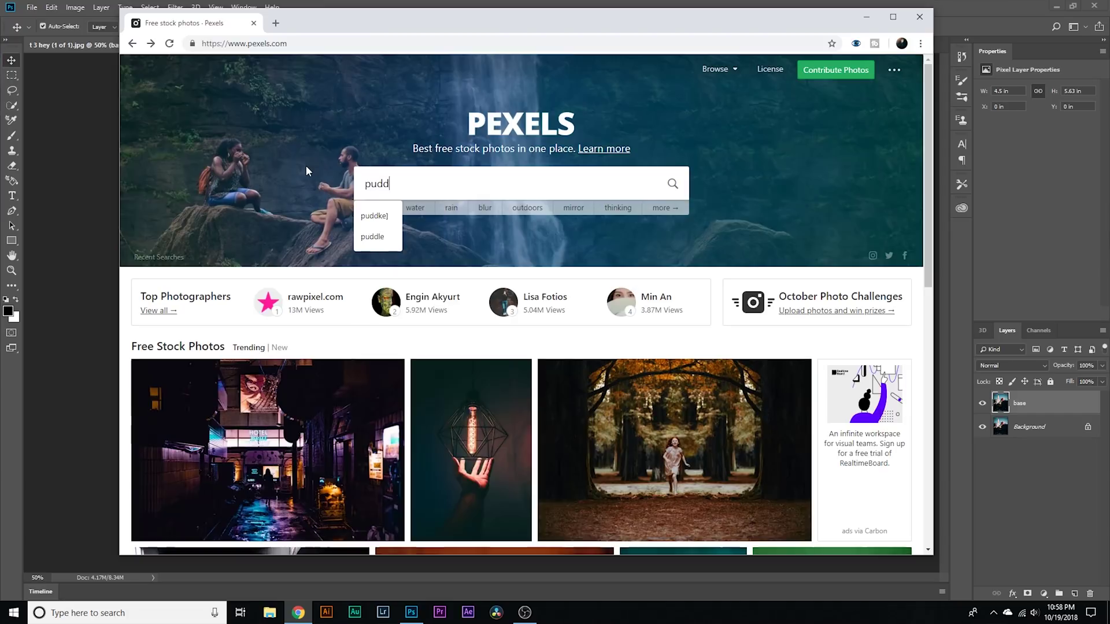
pyautogui.press('BackSpace')
pyautogui.press('BackSpace')
pyautogui.write('le')
pyautogui.press('Return')
pyautogui.scroll(-2, 293, 212)
pyautogui.scroll(-3, 293, 212)
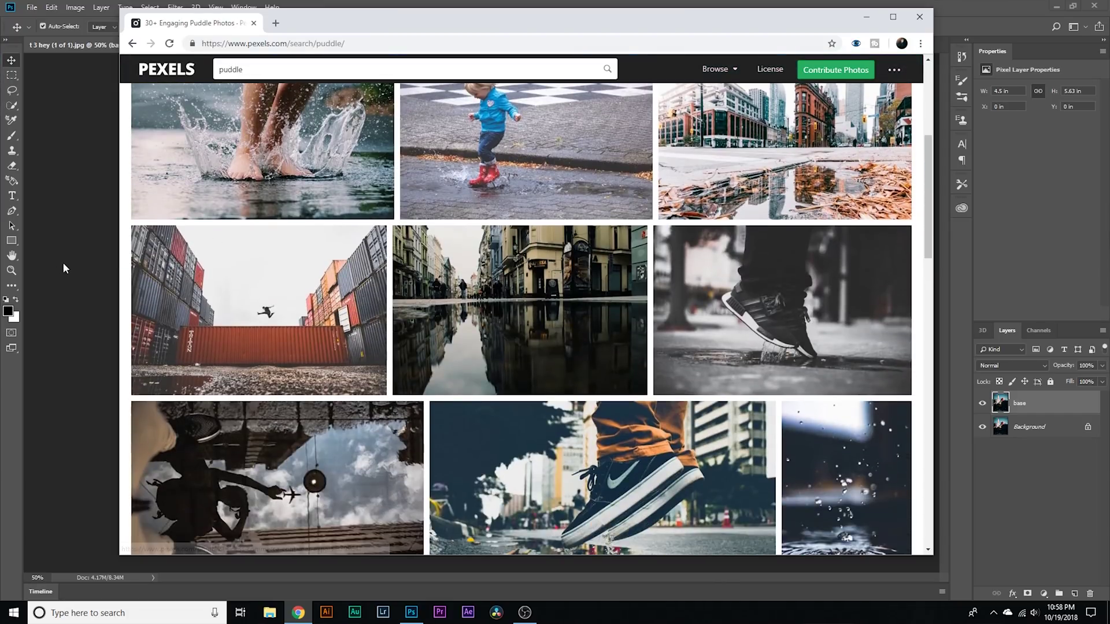
pyautogui.click(70, 269)
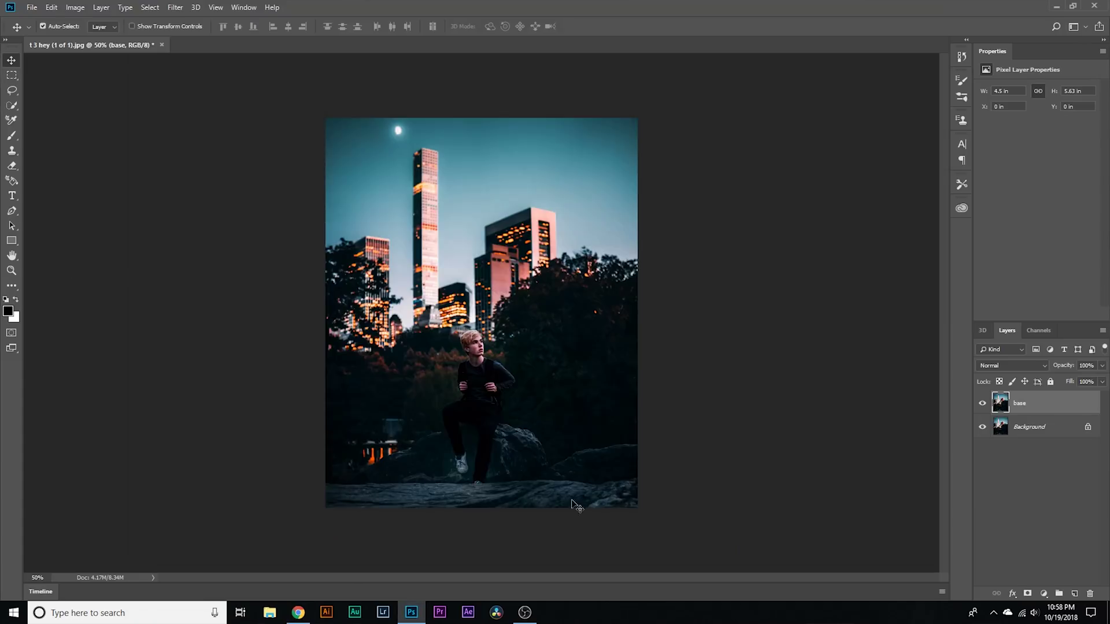
pyautogui.hotkey('alt', 'Tab')
# Download the alleyway reflection photo and drag it into the Photoshop document
pyautogui.click(864, 301)
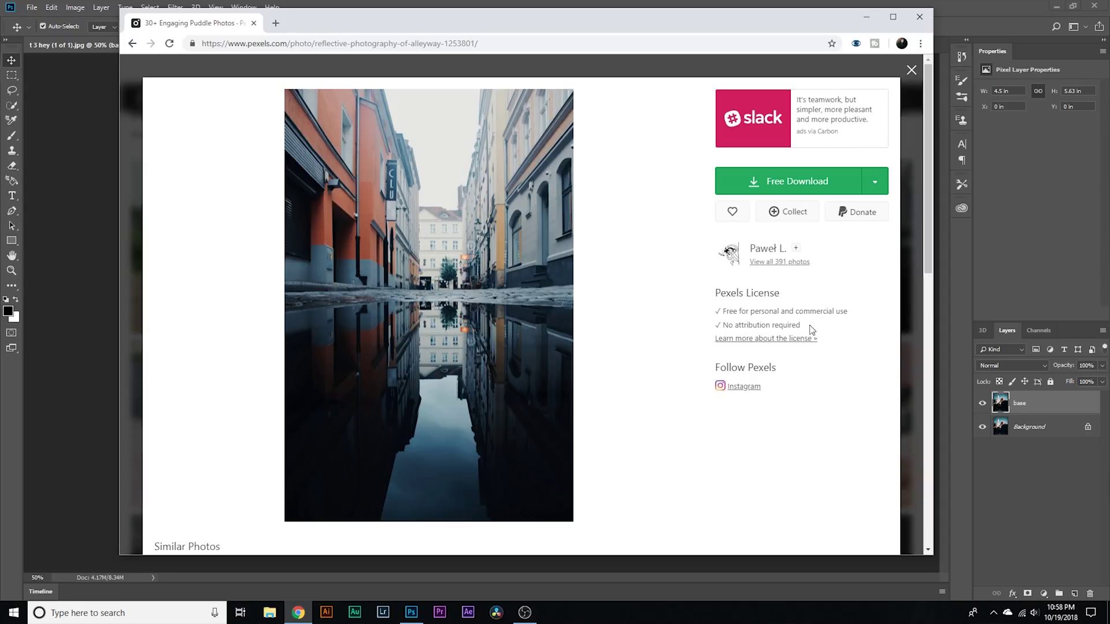
pyautogui.click(758, 181)
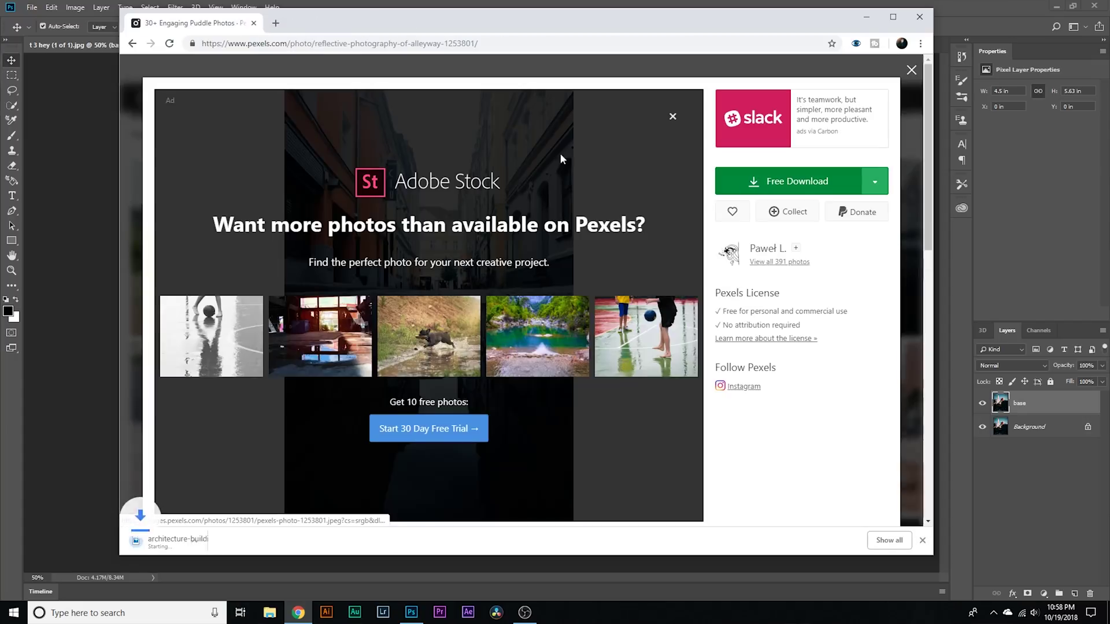
pyautogui.moveTo(187, 540); pyautogui.dragTo(545, 508)
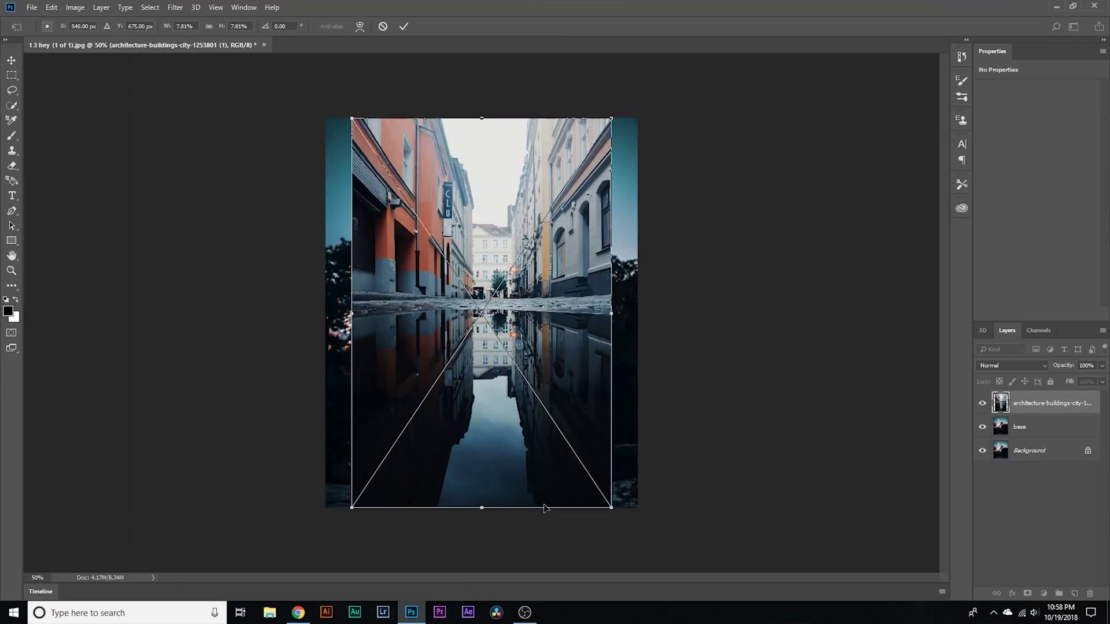
# Enlarge the placed alley image to cover the canvas, then hide its layer
pyautogui.moveTo(613, 119); pyautogui.dragTo(671, 98)
pyautogui.press('Return')
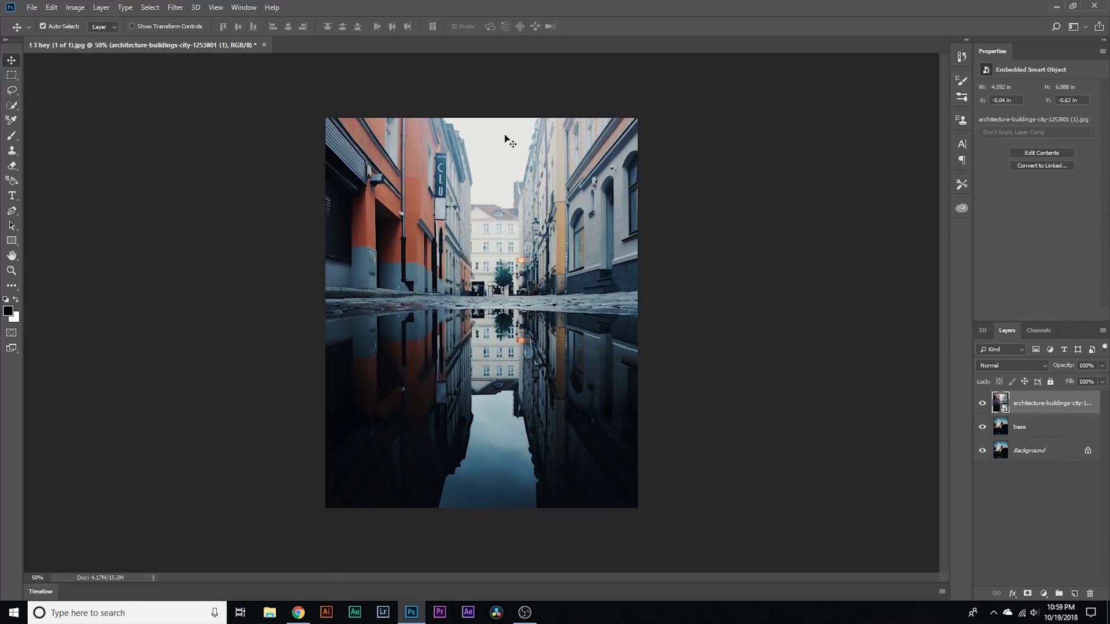
pyautogui.click(983, 404)
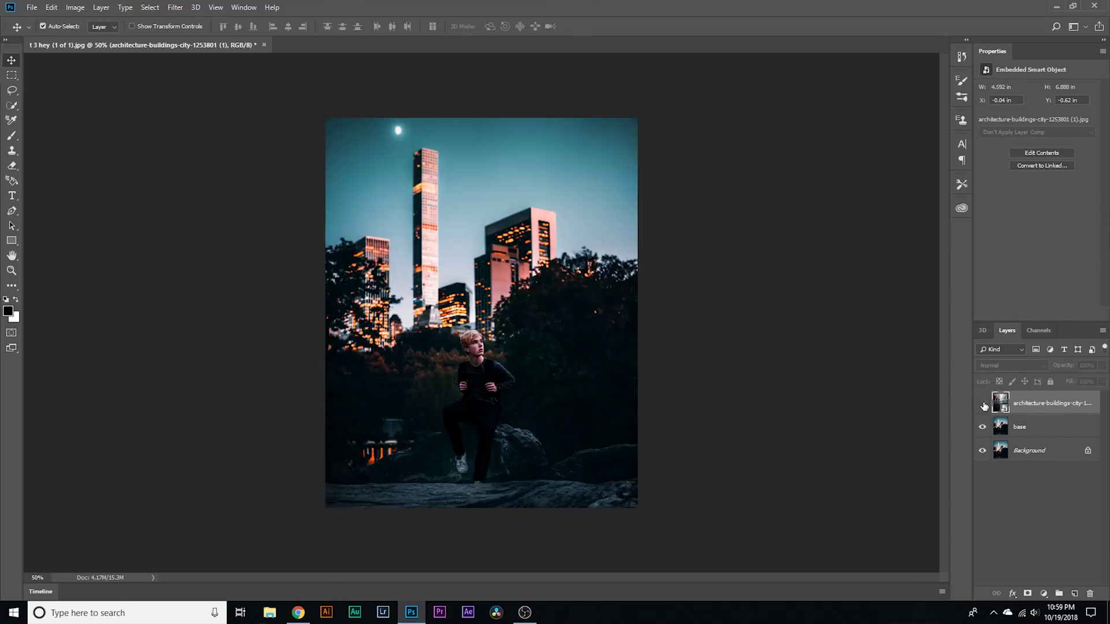
# Shift the base photo upward about 1.37 in and show the alley layer again
pyautogui.click(1037, 431)
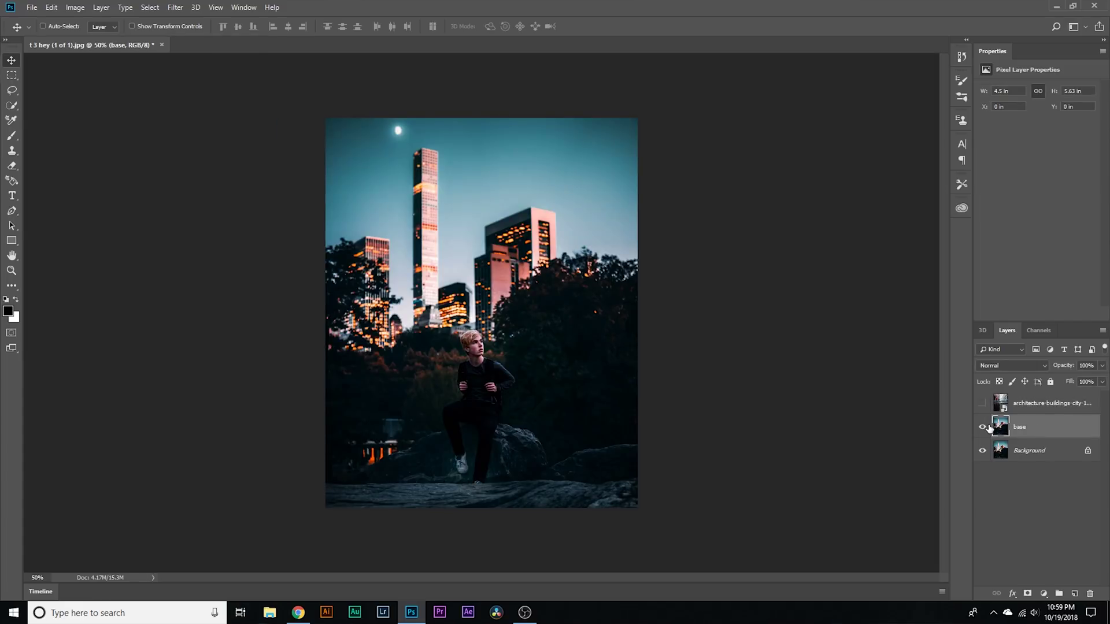
pyautogui.hotkey('ctrl', 't')
pyautogui.moveTo(587, 418); pyautogui.dragTo(586, 323)
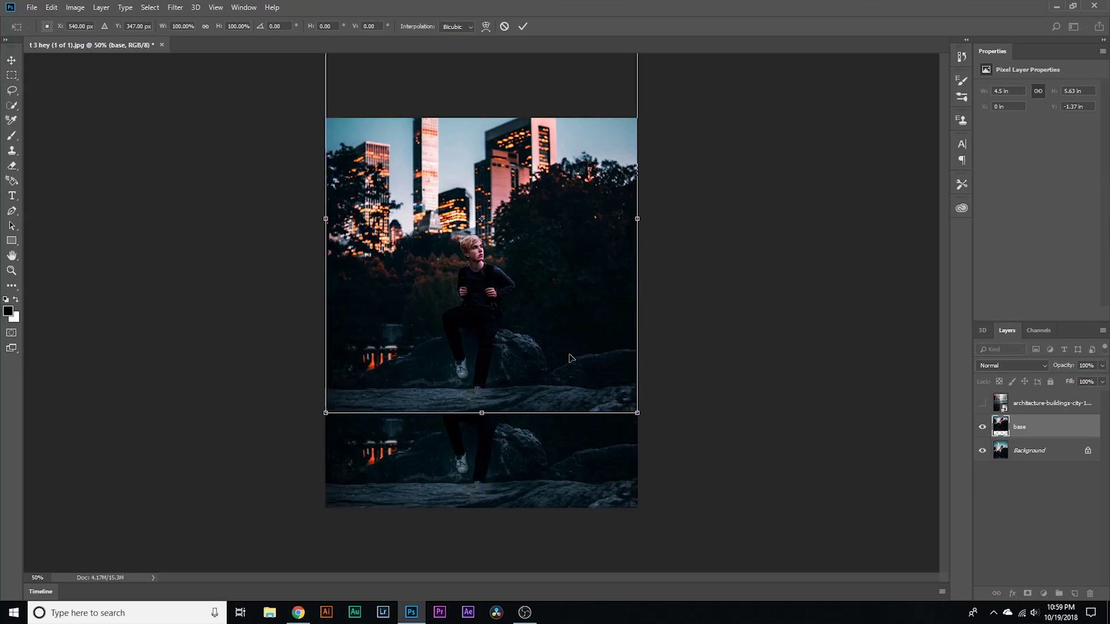
pyautogui.press('Return')
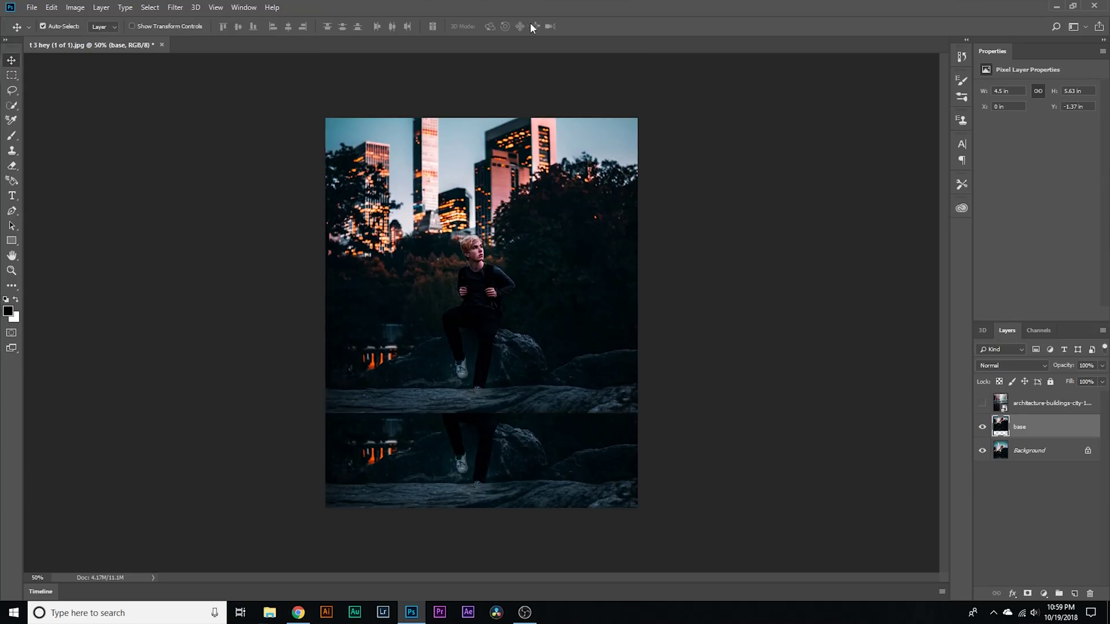
pyautogui.click(995, 404)
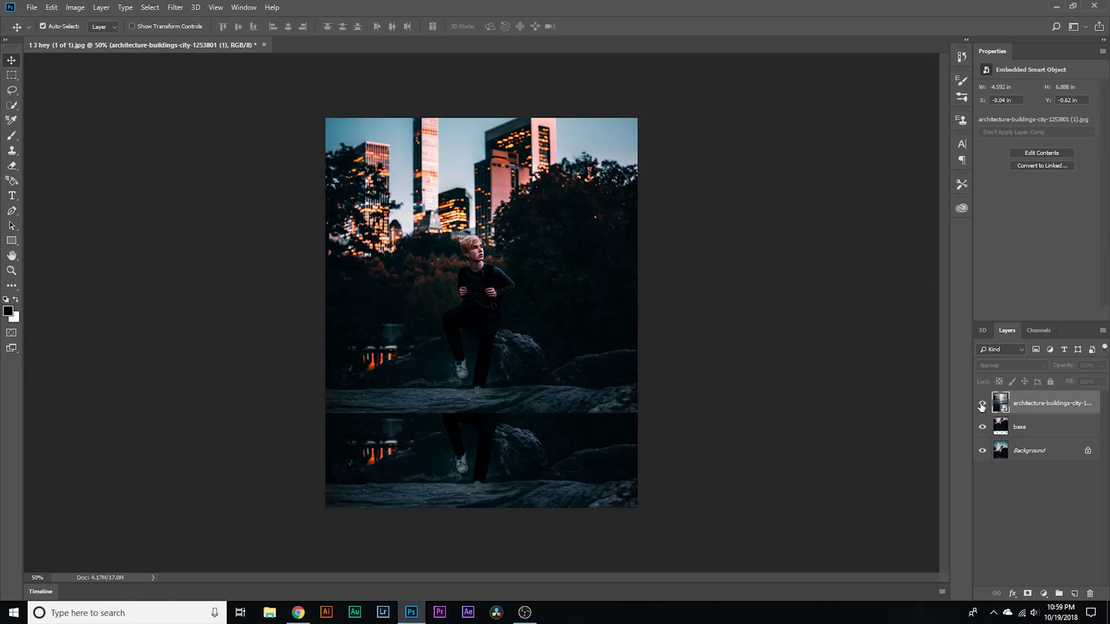
pyautogui.click(982, 404)
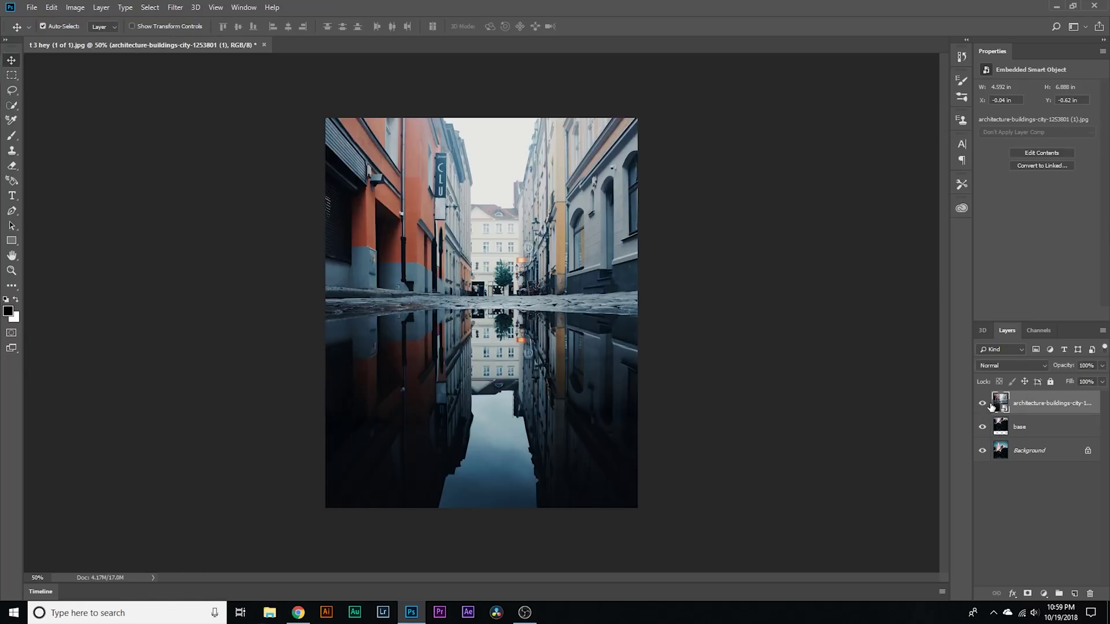
# Add a white layer mask to the alley layer and set a brush to 11% hardness
pyautogui.click(1027, 594)
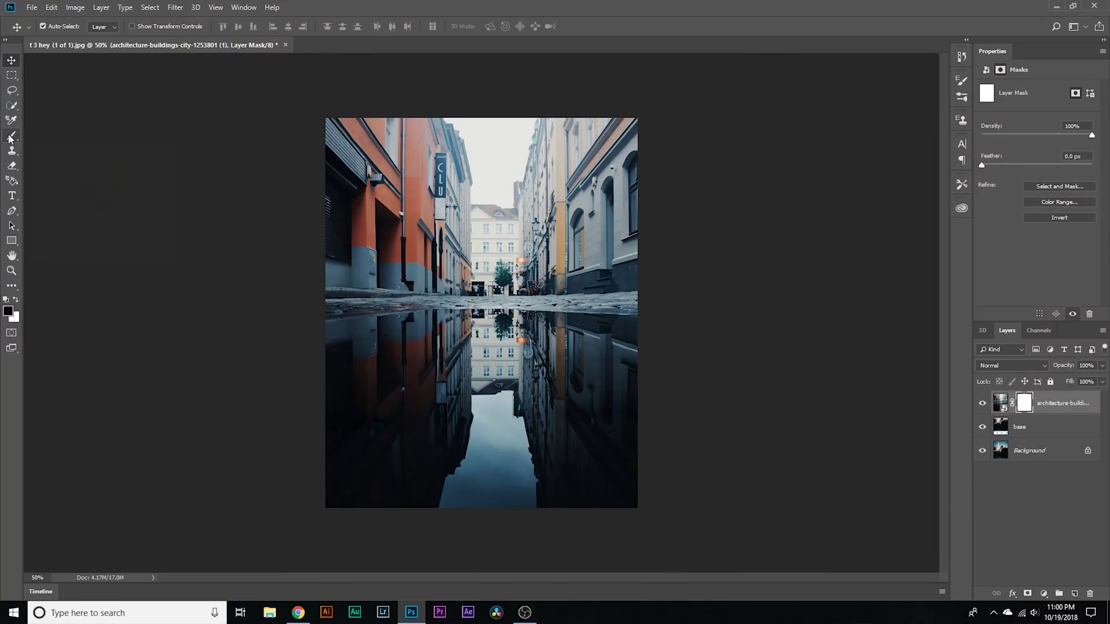
pyautogui.click(11, 137)
pyautogui.click(49, 27)
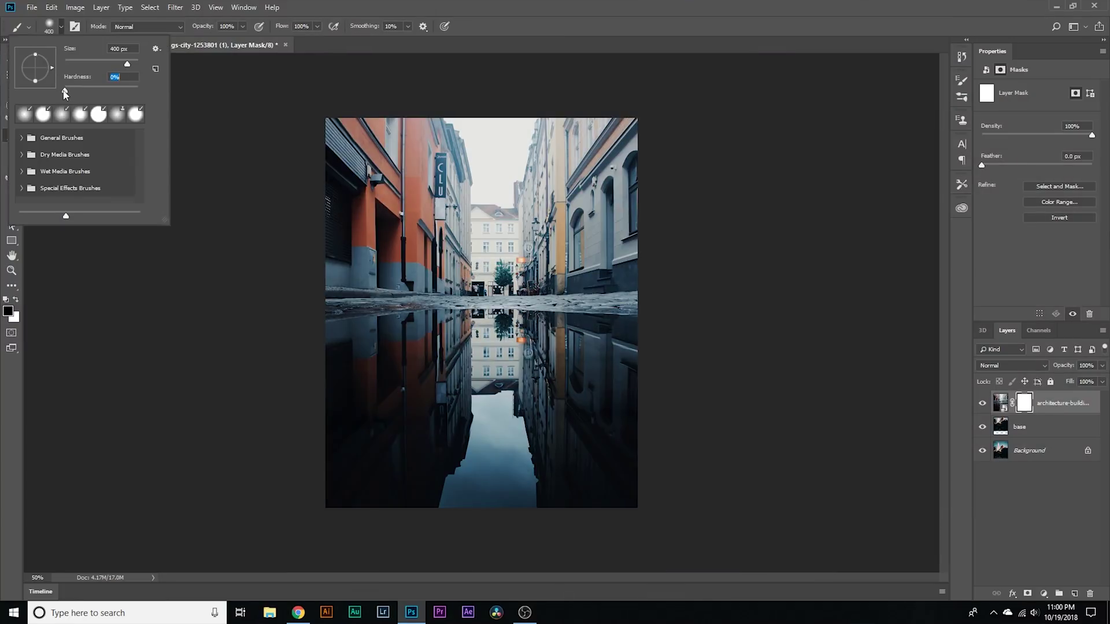
pyautogui.moveTo(64, 91); pyautogui.dragTo(73, 91)
pyautogui.press('Return')
# Paint the mask to reveal the skyline towers, trees and a mid-image strip
pyautogui.moveTo(370, 139)
pyautogui.mouseDown()
pyautogui.moveTo(481, 116)
pyautogui.moveTo(682, 139)
pyautogui.moveTo(355, 154)
pyautogui.moveTo(651, 170)
pyautogui.moveTo(375, 186)
pyautogui.mouseUp()
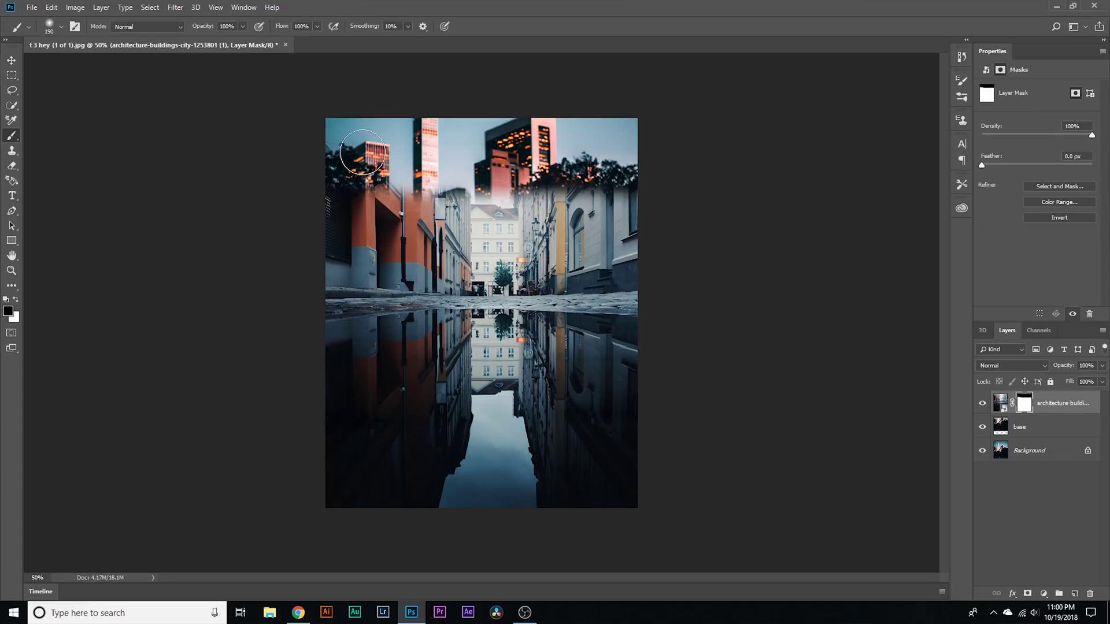
pyautogui.moveTo(420, 147)
pyautogui.mouseDown()
pyautogui.moveTo(330, 181)
pyautogui.moveTo(463, 181)
pyautogui.moveTo(644, 204)
pyautogui.moveTo(427, 201)
pyautogui.moveTo(309, 223)
pyautogui.moveTo(602, 226)
pyautogui.moveTo(649, 241)
pyautogui.moveTo(654, 257)
pyautogui.moveTo(424, 254)
pyautogui.moveTo(315, 268)
pyautogui.moveTo(492, 256)
pyautogui.mouseUp()
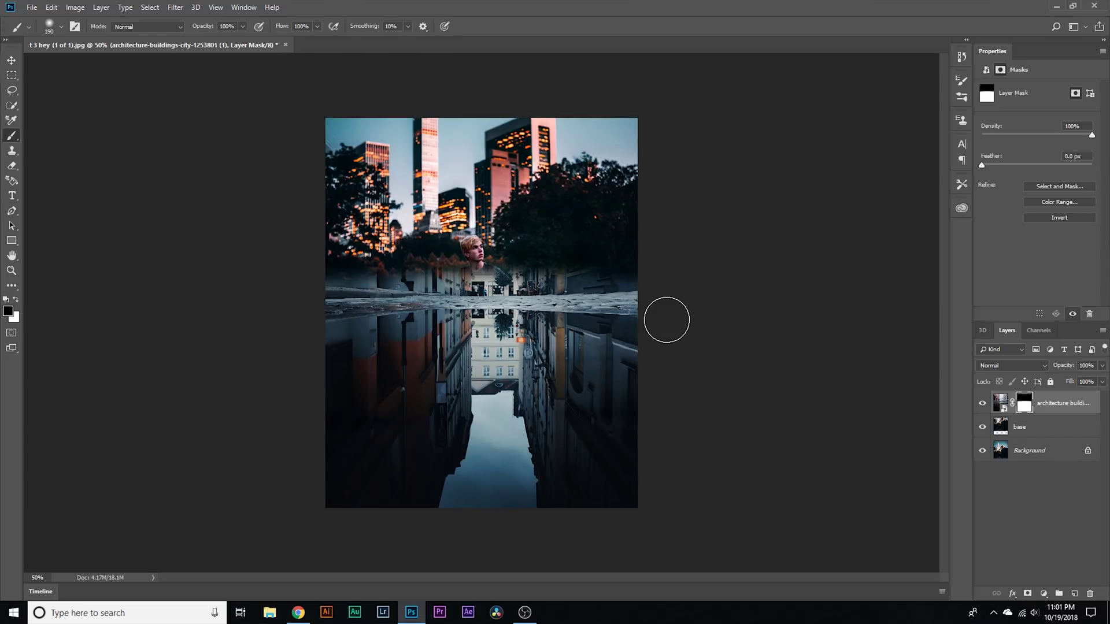
pyautogui.press('[')
pyautogui.press('[')
pyautogui.press('[')
pyautogui.press('[')
pyautogui.press('[')
pyautogui.press('[')
pyautogui.press('[')
pyautogui.press('[')
pyautogui.press('[')
pyautogui.moveTo(636, 293); pyautogui.dragTo(294, 288)
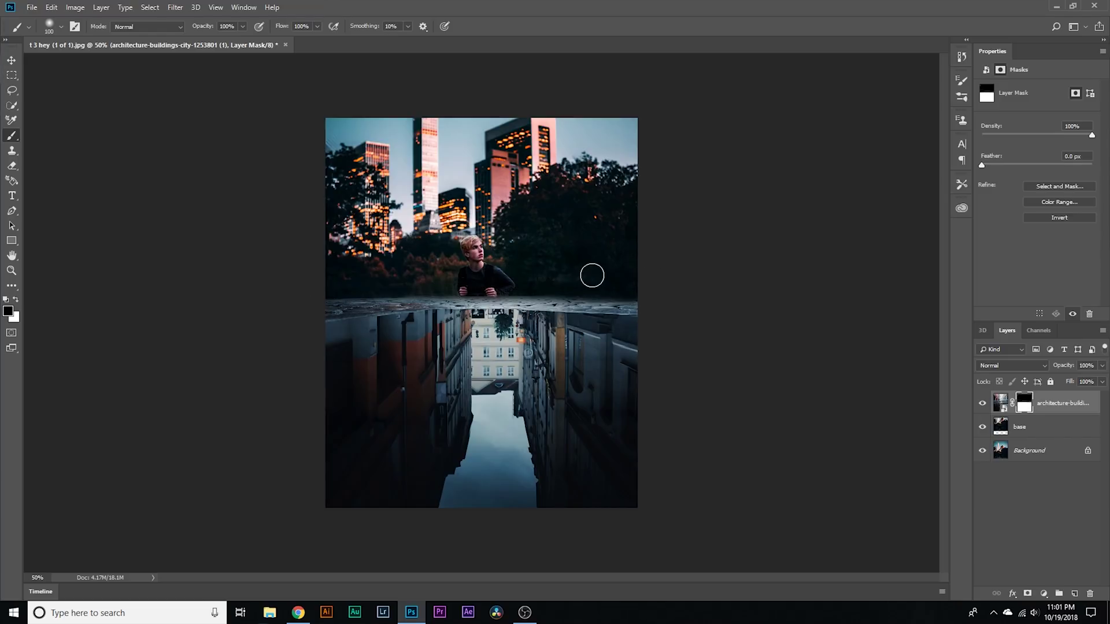
pyautogui.click(1000, 403)
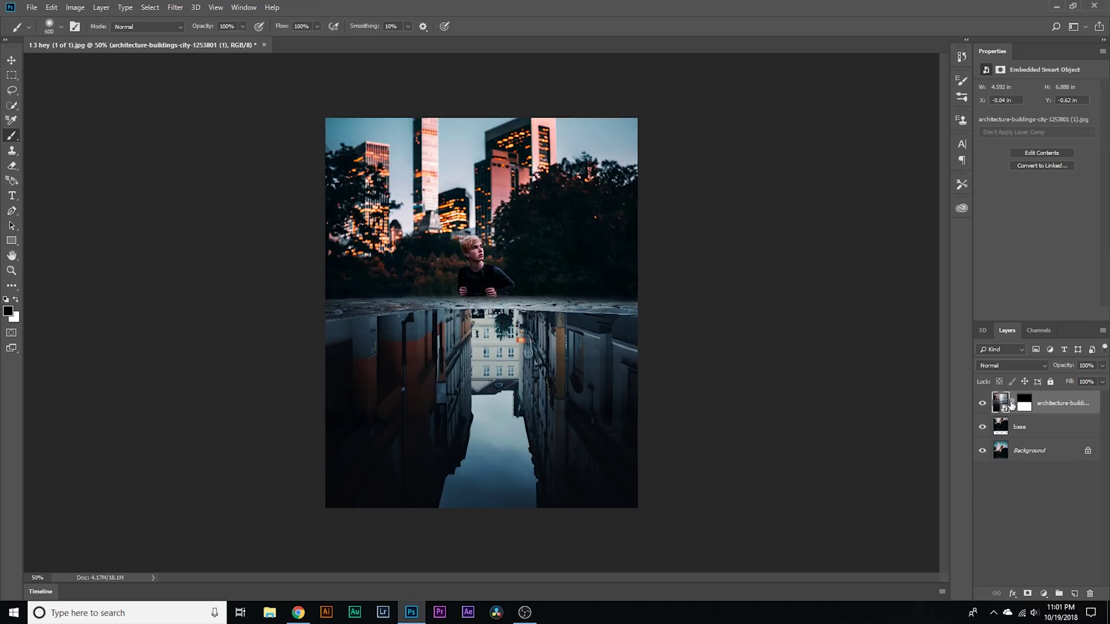
# Move the alley reflection layer lower so the puddle begins below the rocks
pyautogui.hotkey('ctrl', 't')
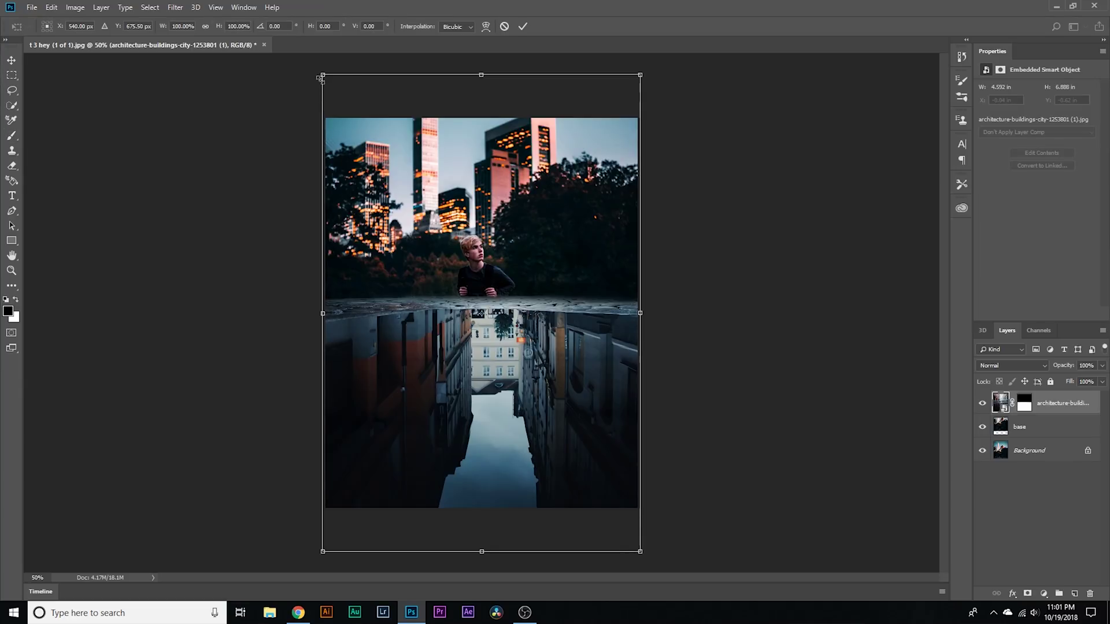
pyautogui.moveTo(542, 167); pyautogui.dragTo(563, 359)
pyautogui.hotkey('ctrl', 'y')
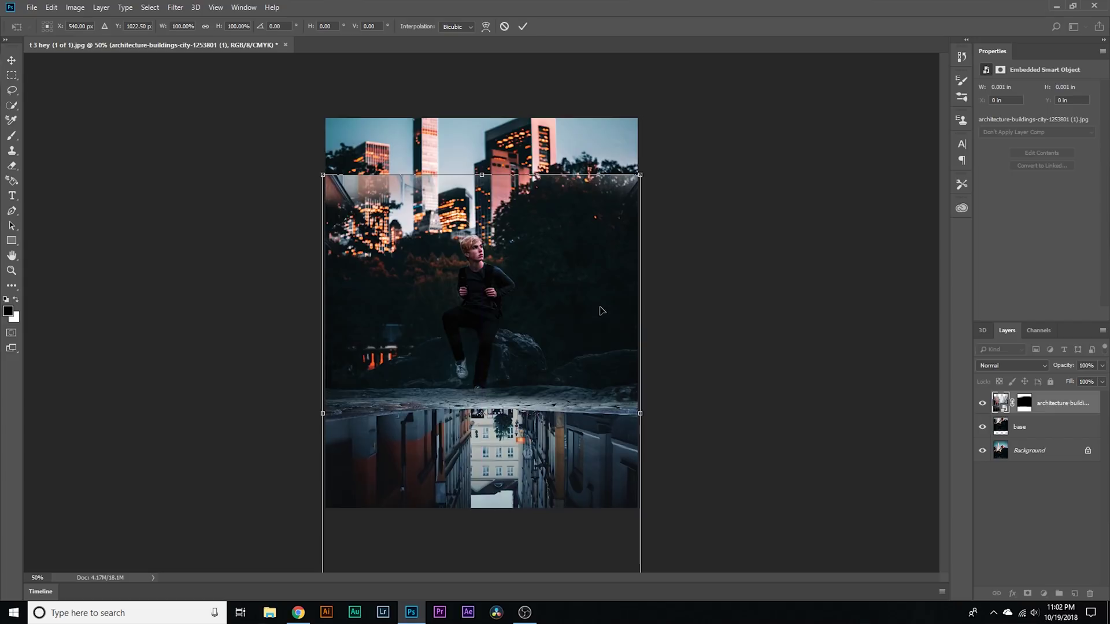
pyautogui.press('Return')
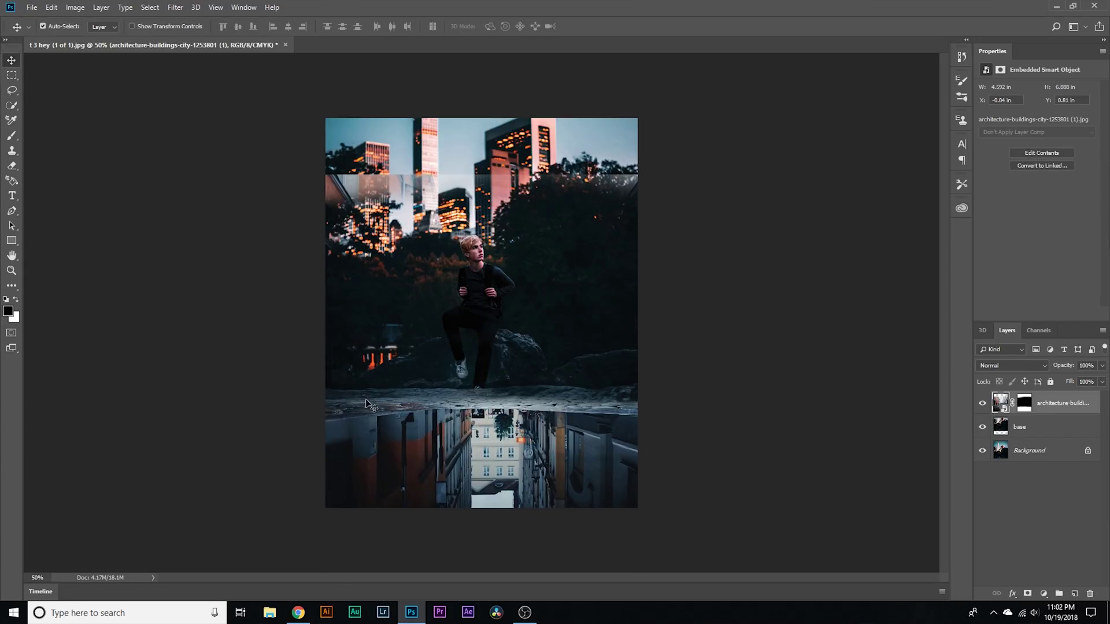
pyautogui.press('b')
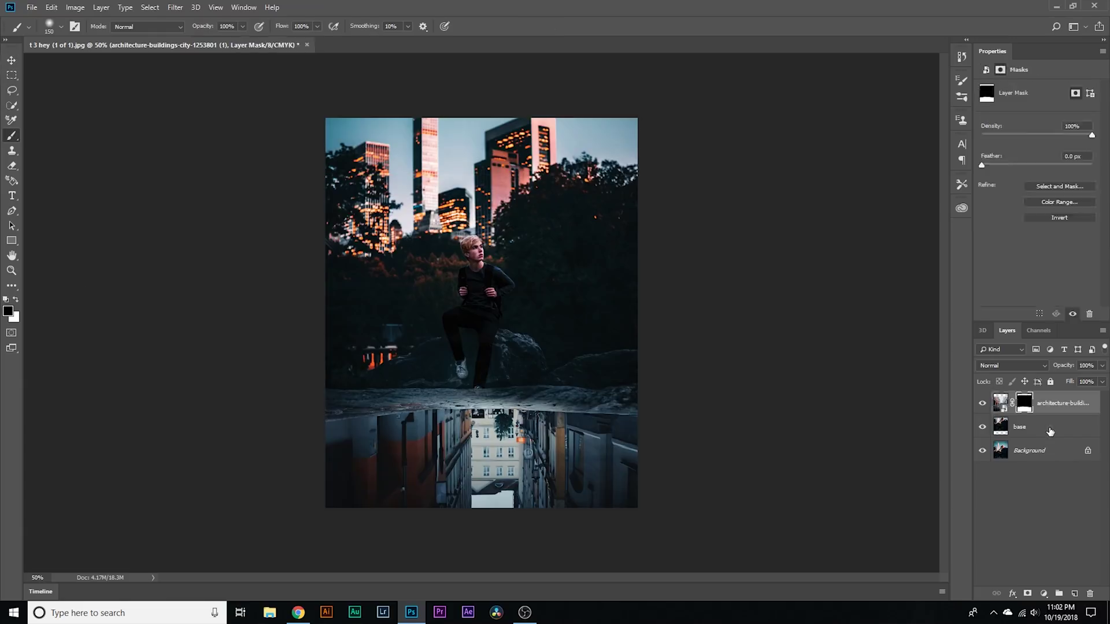
pyautogui.click(1050, 427)
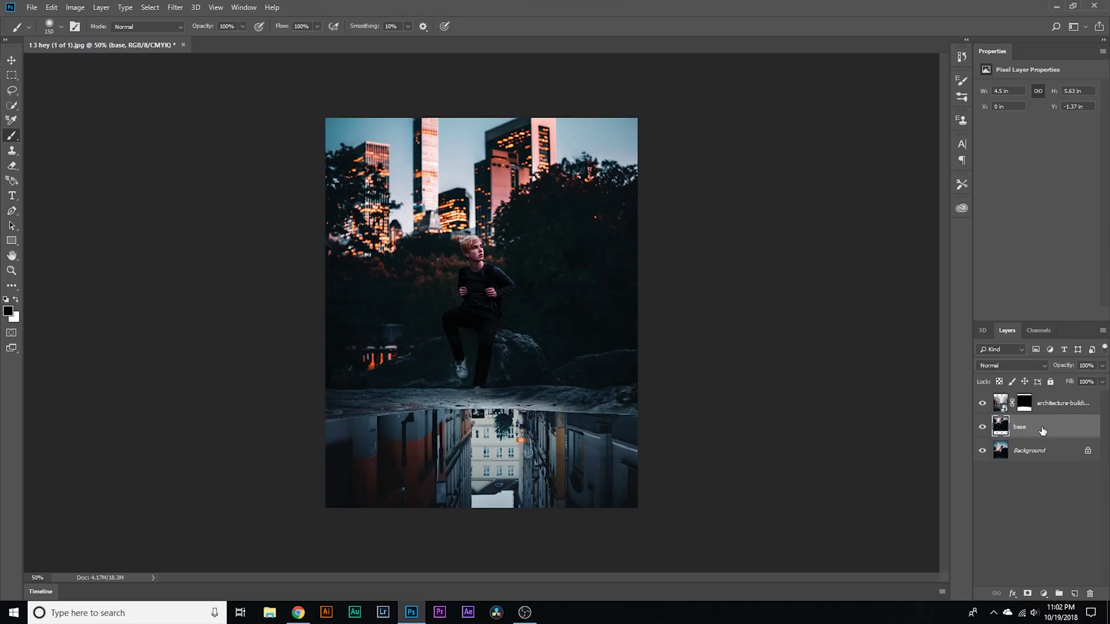
# Duplicate base above the alley layer, flip it vertically and move it below the rocks
pyautogui.hotkey('ctrl', 'j')
pyautogui.moveTo(1042, 431); pyautogui.dragTo(1040, 399)
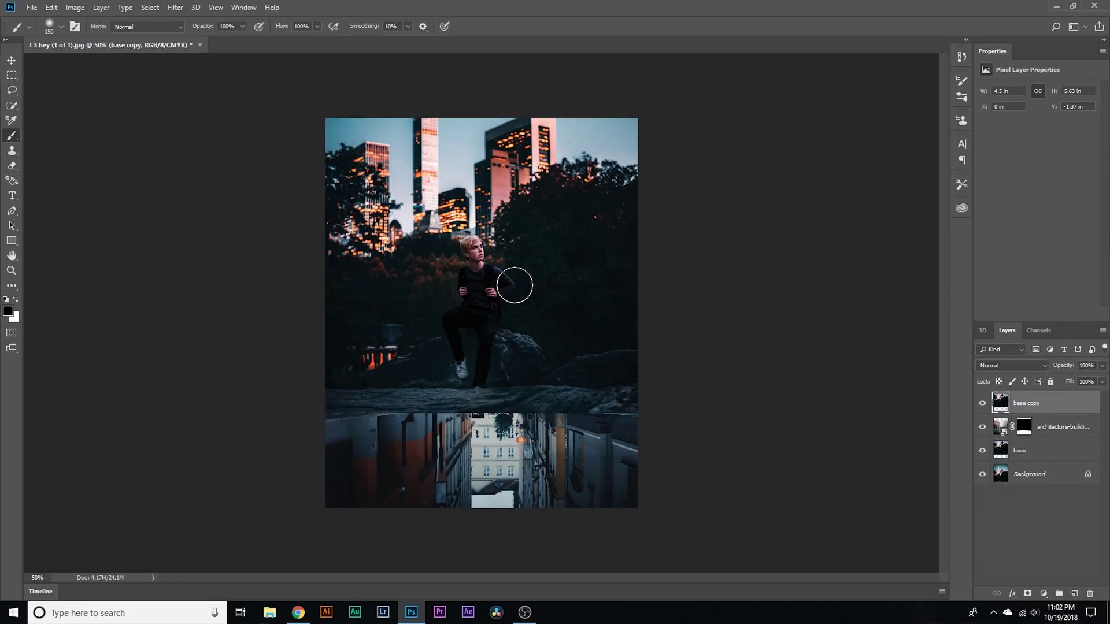
pyautogui.hotkey('ctrl', 't')
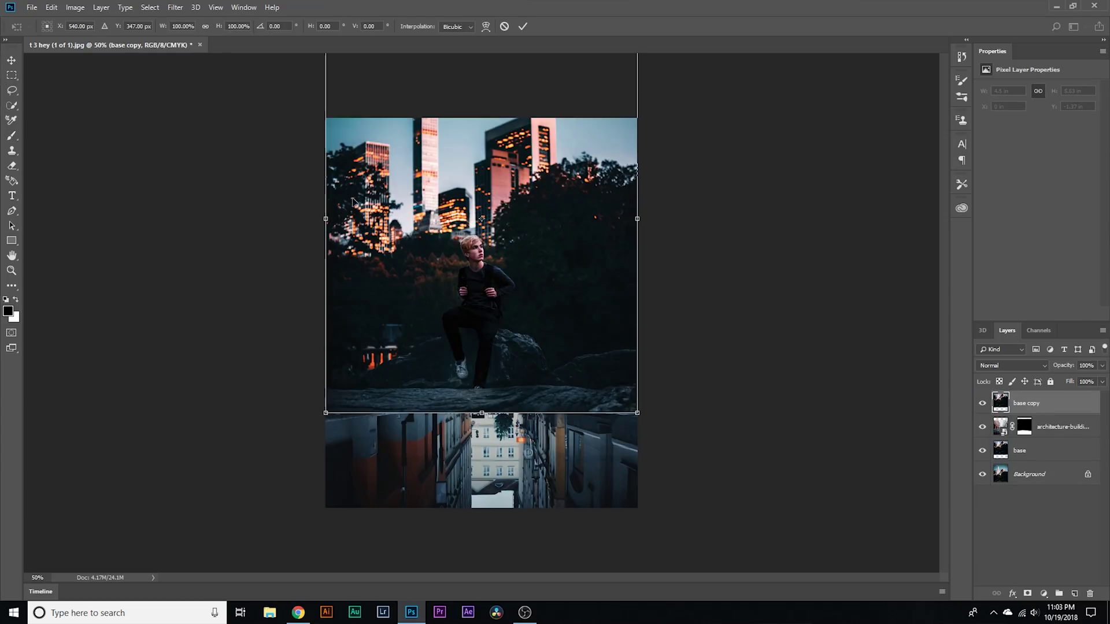
pyautogui.rightClick(480, 279)
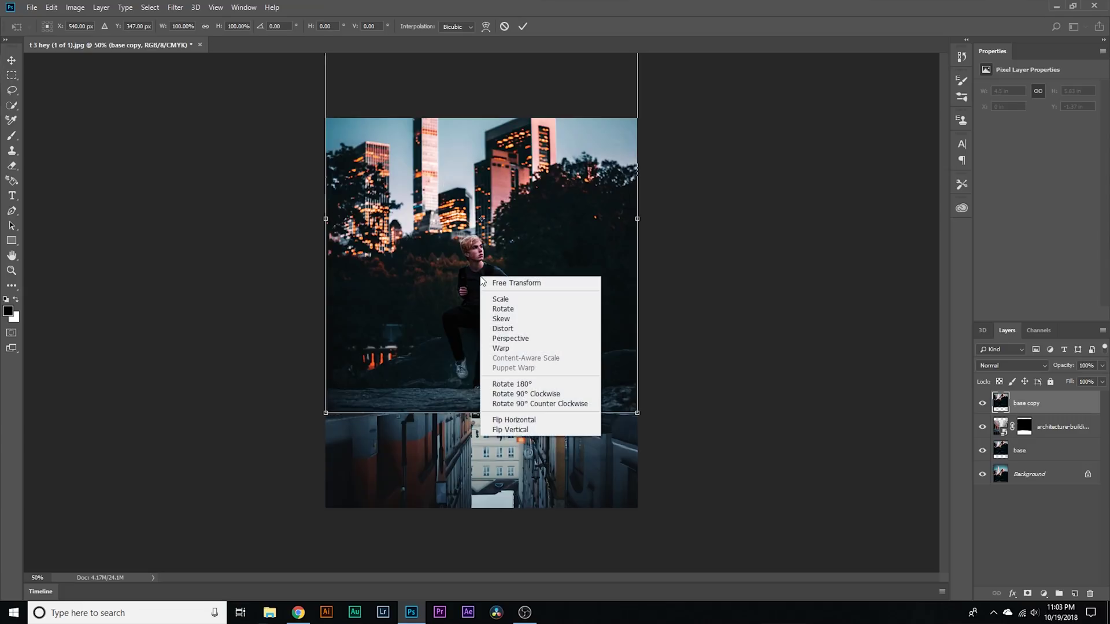
pyautogui.click(522, 430)
pyautogui.moveTo(508, 284); pyautogui.dragTo(507, 411)
pyautogui.press('Return')
# Hide the flipped base copy layer
pyautogui.press('b')
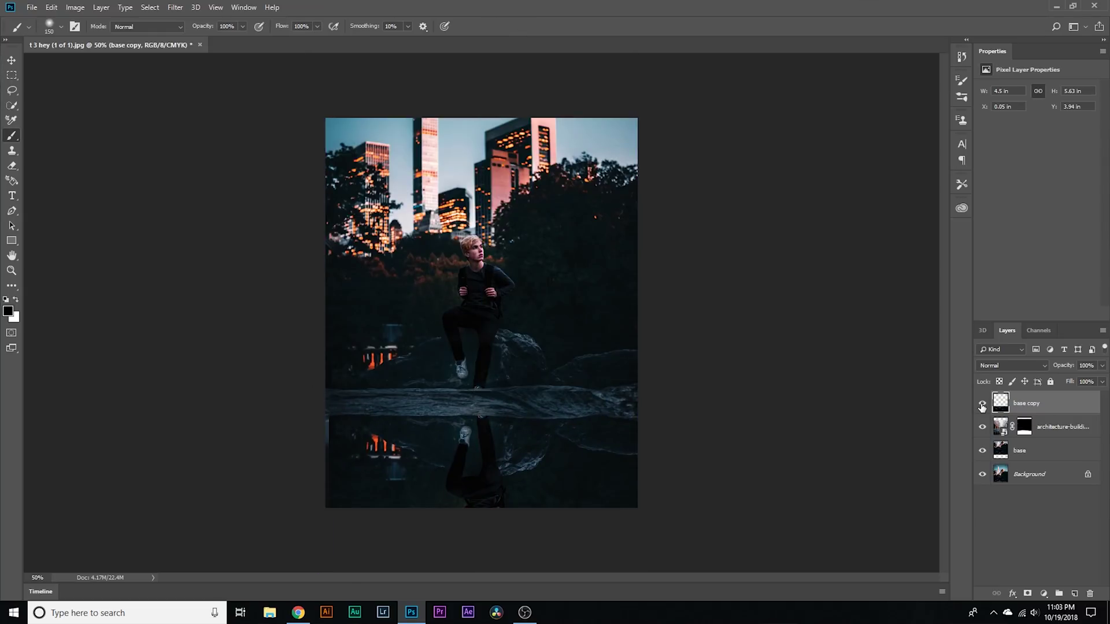
pyautogui.click(982, 404)
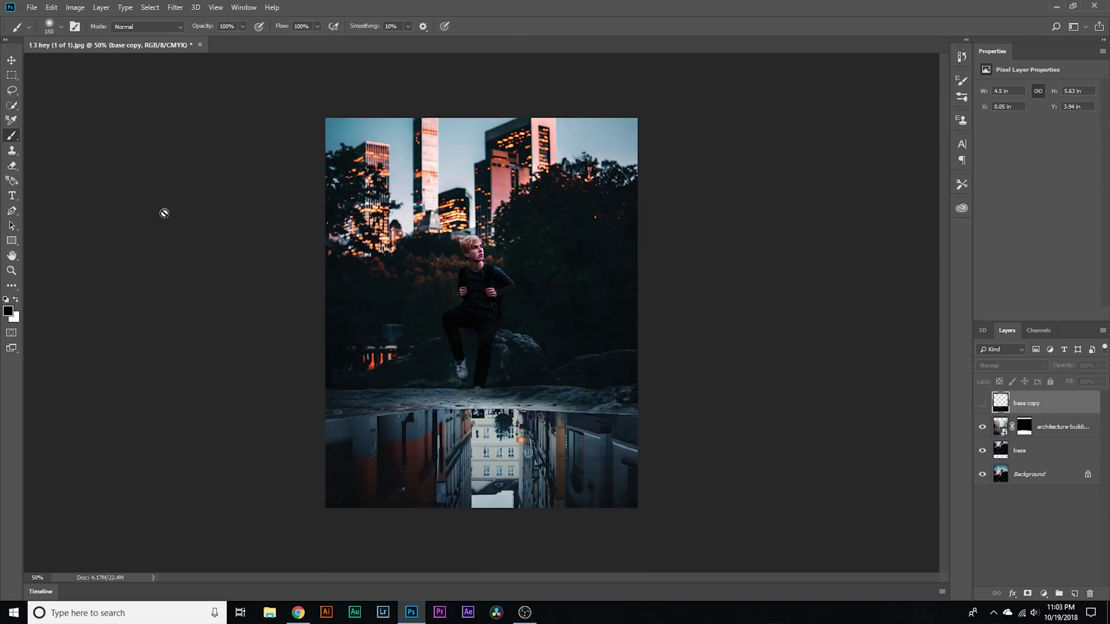
pyautogui.click(11, 211)
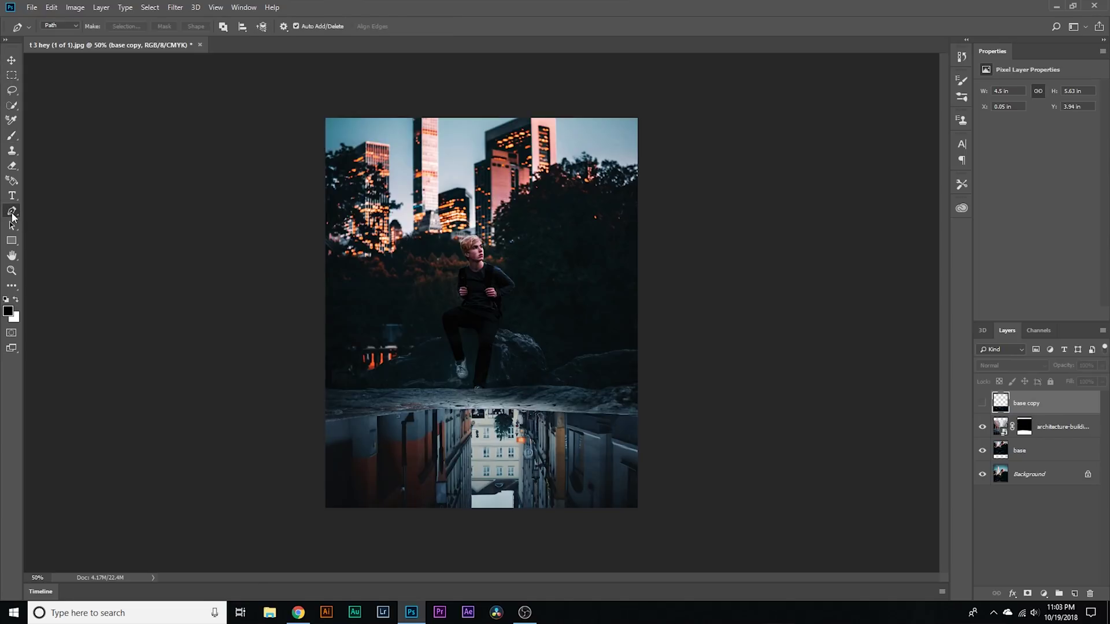
# Trace a closed pen path around the puddle shape below the rocks
pyautogui.moveTo(323, 422); pyautogui.dragTo(330, 422)
pyautogui.click(537, 407)
pyautogui.click(574, 411)
pyautogui.click(630, 415)
pyautogui.click(679, 424)
pyautogui.click(731, 523)
pyautogui.click(275, 538)
pyautogui.moveTo(243, 448); pyautogui.dragTo(250, 444)
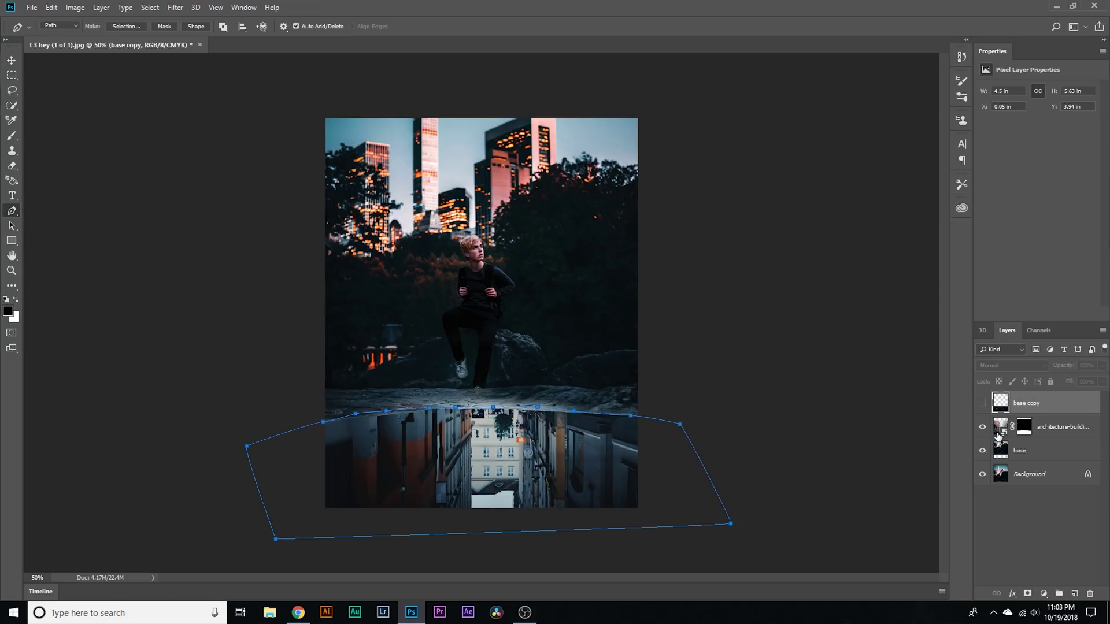
# Convert the puddle path to a selection and mask the visible flipped copy with it
pyautogui.hotkey('ctrl', 'Return')
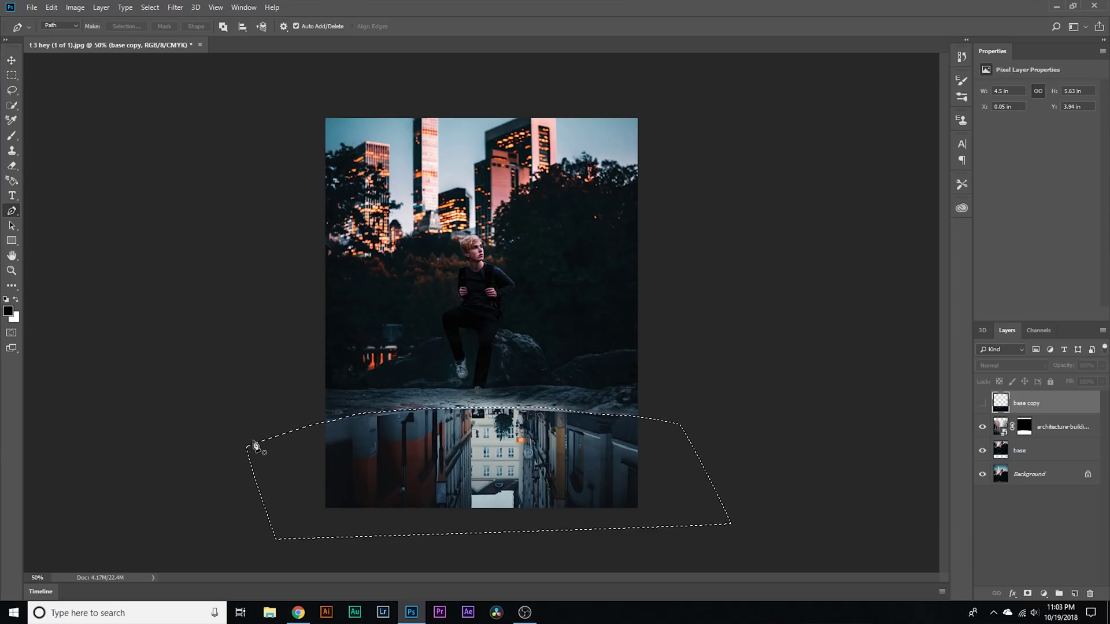
pyautogui.click(983, 404)
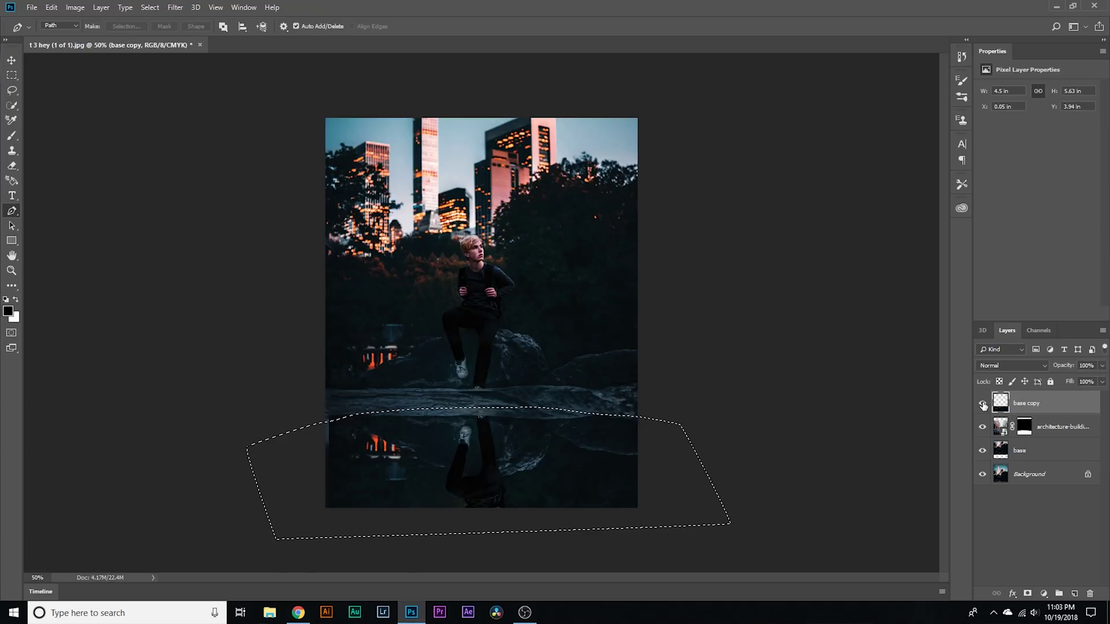
pyautogui.click(1029, 593)
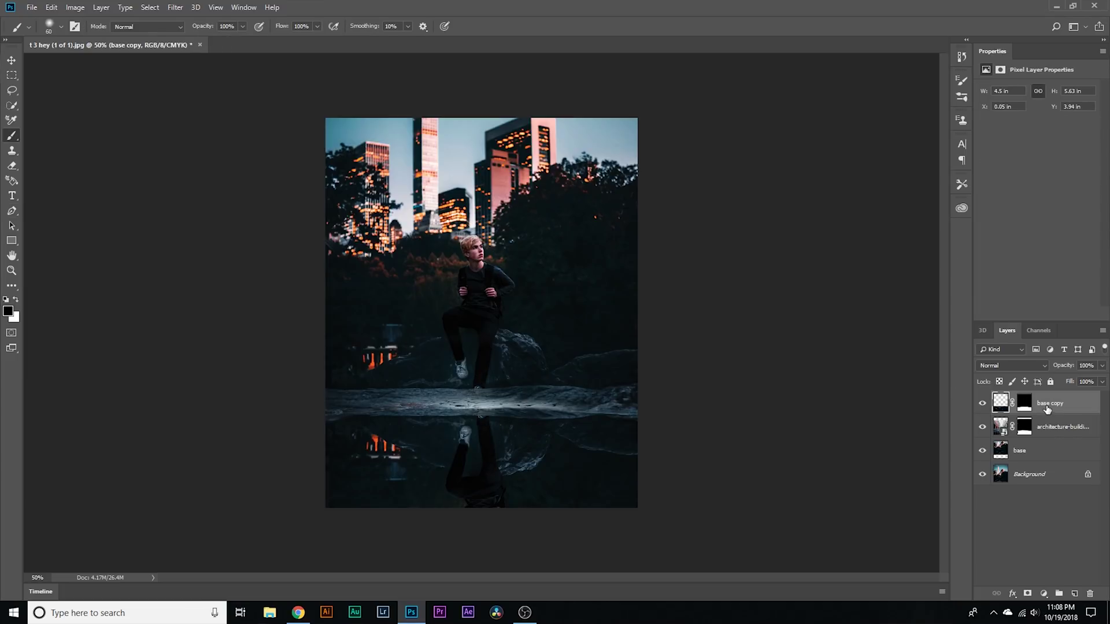
# Rename the flipped copy layer to 'reflection' and target its image pixels
pyautogui.doubleClick(1050, 404)
pyautogui.press('Return')
pyautogui.click(1026, 403)
pyautogui.click(1002, 405)
# Apply a Gaussian Blur with a 1.7-pixel radius to the reflection
pyautogui.click(176, 8)
pyautogui.moveTo(217, 139)
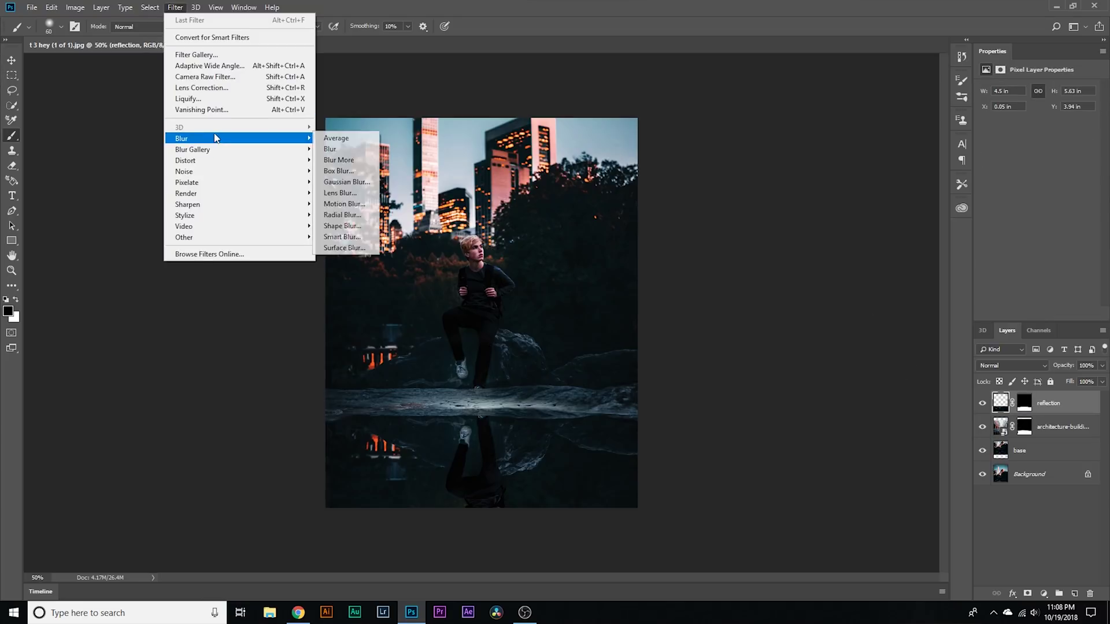
pyautogui.click(354, 183)
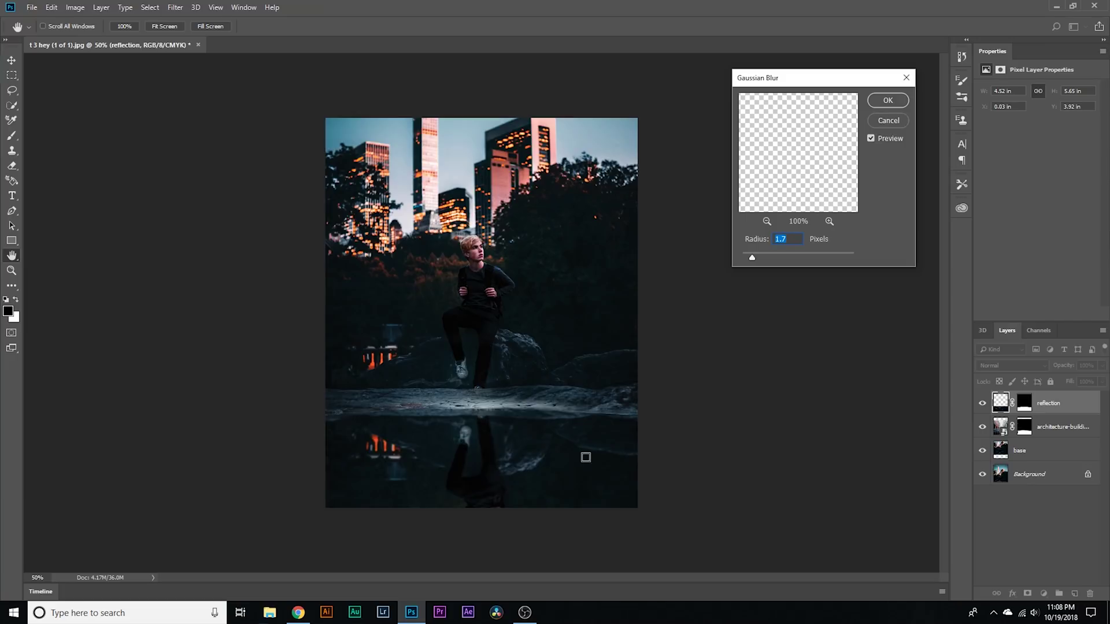
pyautogui.click(881, 103)
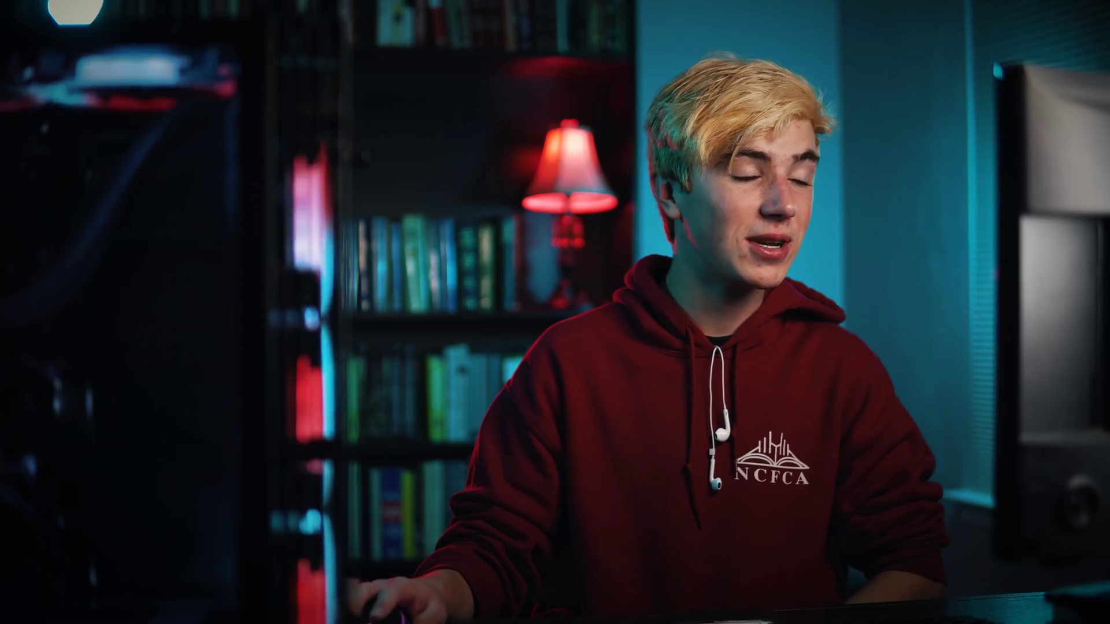